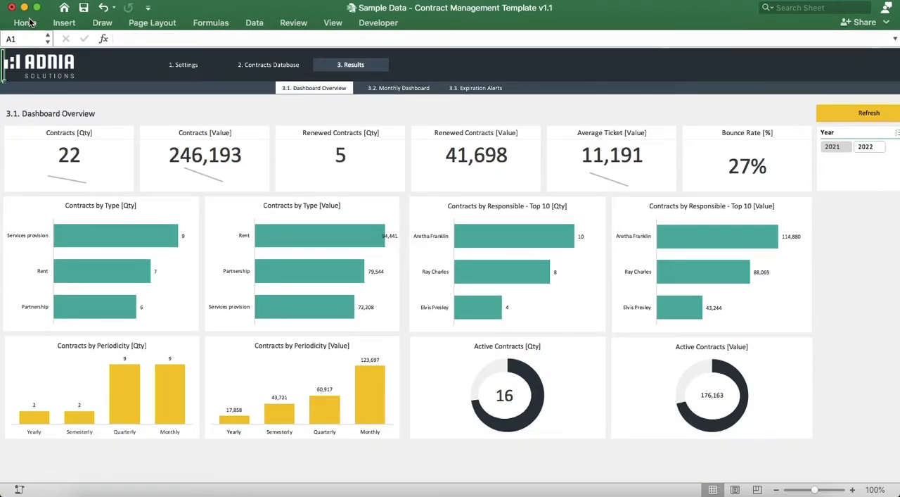
Step: Review the Settings and Translations sheets, and add Bob Marley at the end of the Responsible list
{"action": "left_click", "coordinate": [178, 66]}
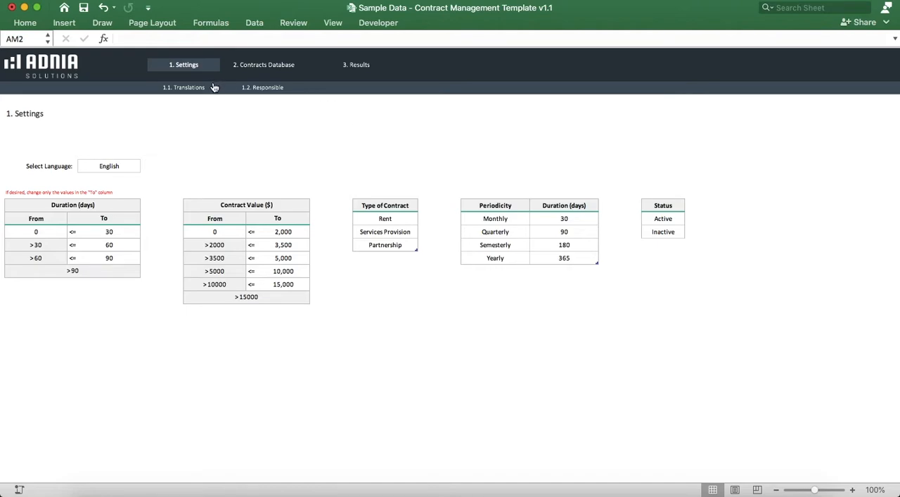
{"action": "left_click", "coordinate": [191, 93]}
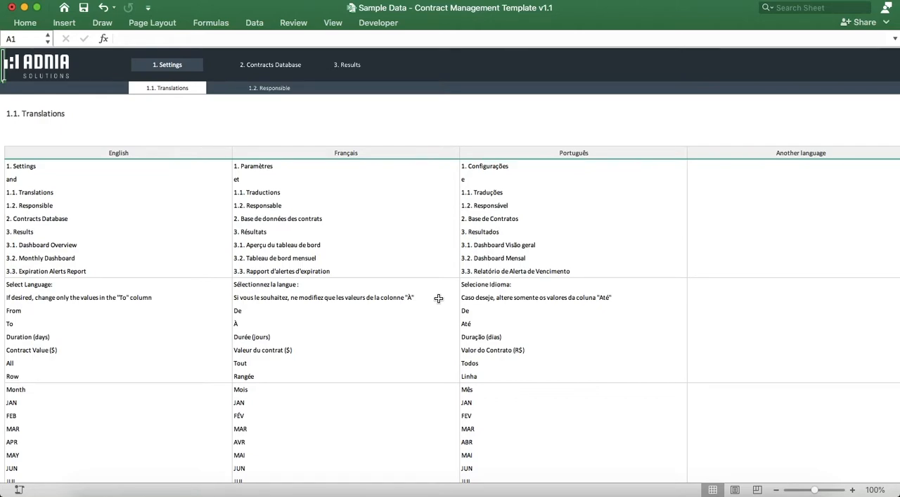
{"action": "left_click", "coordinate": [274, 95]}
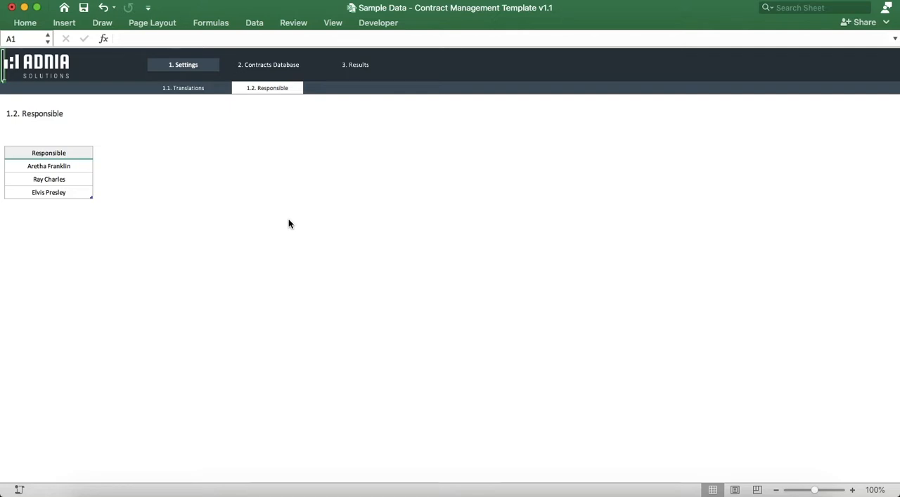
{"action": "left_click", "coordinate": [72, 204]}
{"action": "type", "text": "Bob Marley"}
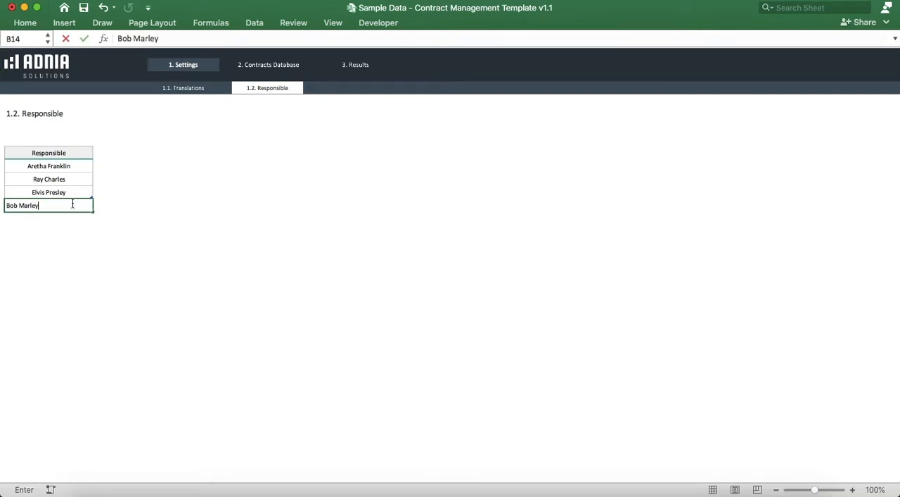
{"action": "key", "text": "Return"}
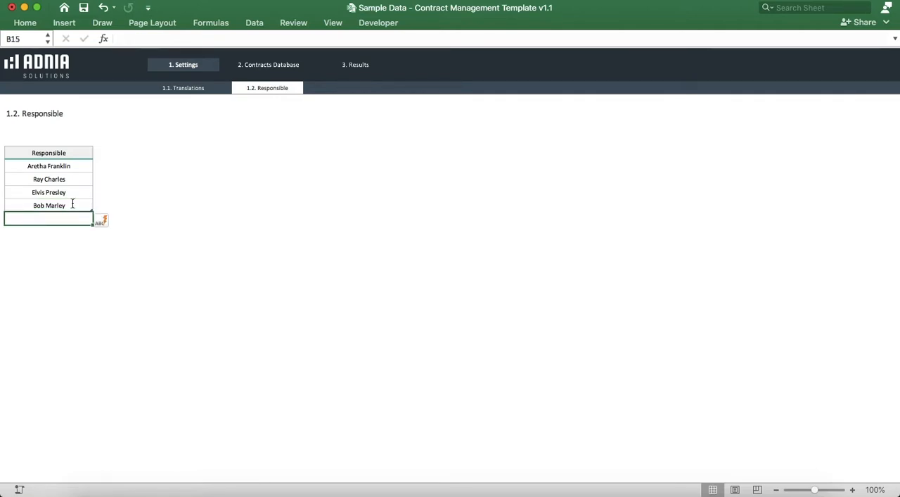
Step: Start a new row below the last contract in the Contracts Database with the contractor's full name
{"action": "left_click", "coordinate": [262, 67]}
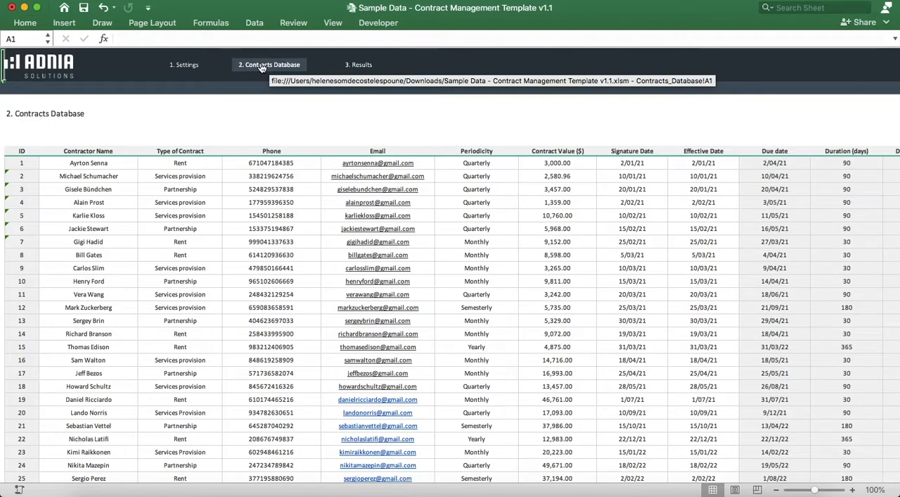
{"action": "scroll", "coordinate": [262, 68], "scroll_direction": "right", "scroll_amount": 1}
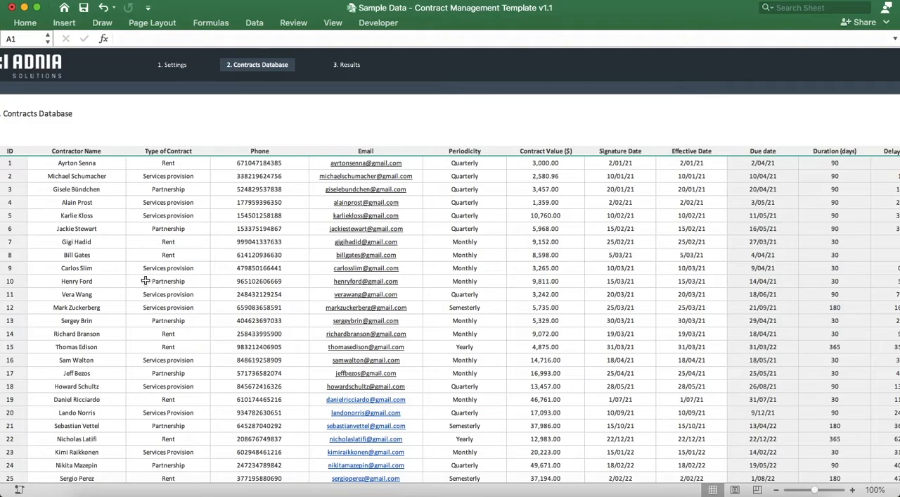
{"action": "scroll", "coordinate": [145, 281], "scroll_direction": "right", "scroll_amount": 1}
{"action": "scroll", "coordinate": [146, 281], "scroll_direction": "left", "scroll_amount": 1}
{"action": "scroll", "coordinate": [146, 281], "scroll_direction": "down", "scroll_amount": 8}
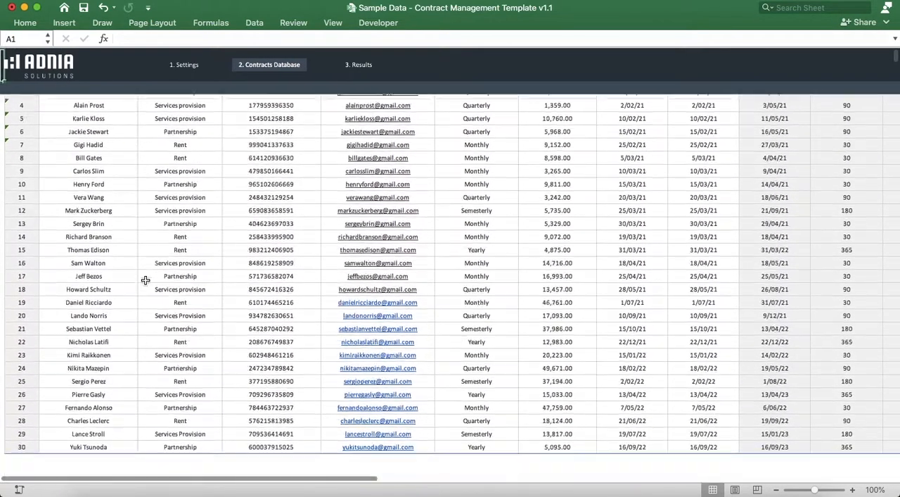
{"action": "left_click", "coordinate": [84, 340]}
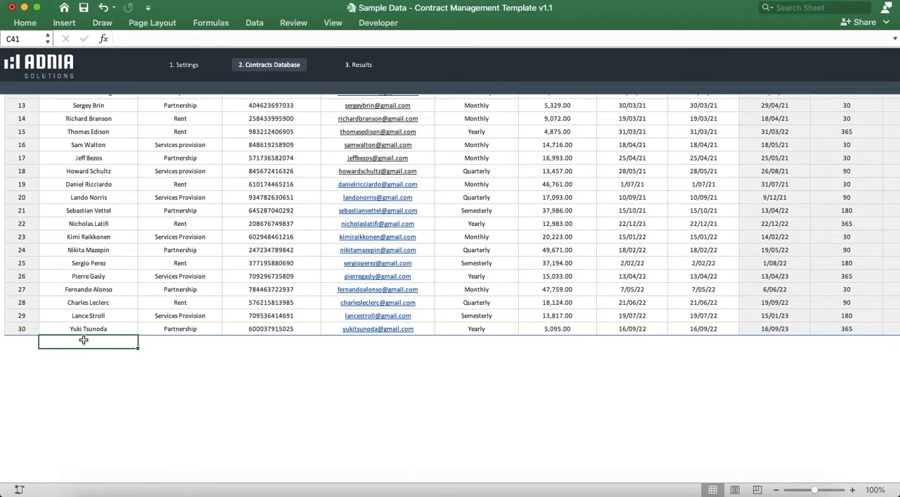
{"action": "type", "text": "John Smirt"}
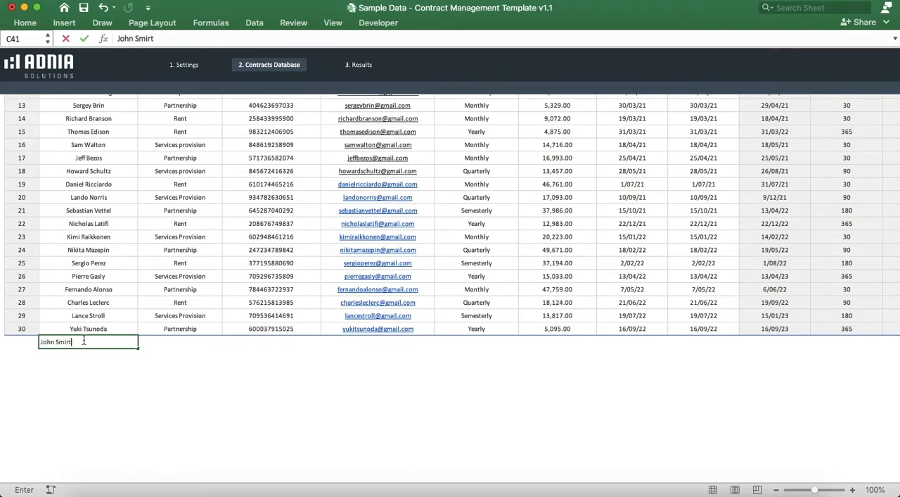
{"action": "key", "text": "BackSpace"}
{"action": "key", "text": "BackSpace"}
{"action": "type", "text": "th"}
{"action": "key", "text": "Tab"}
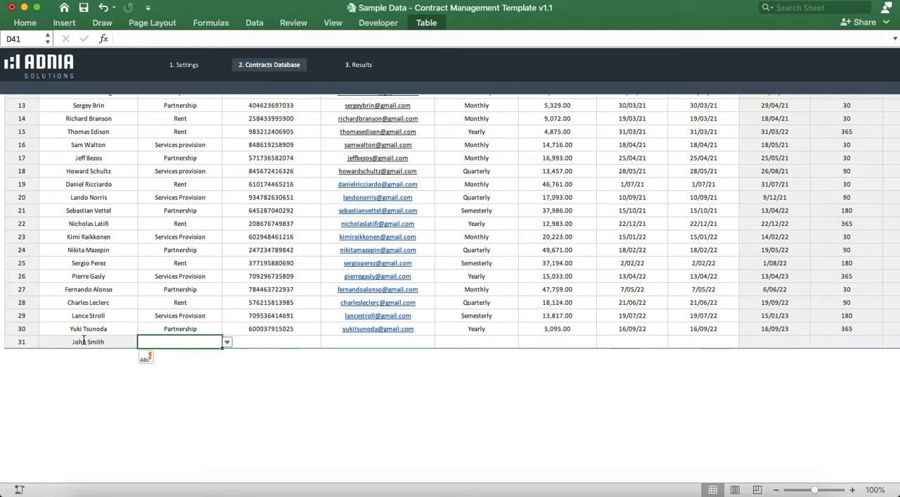
Step: Set the new contract's type to Partnership and enter the contractor's phone number
{"action": "left_click", "coordinate": [228, 342]}
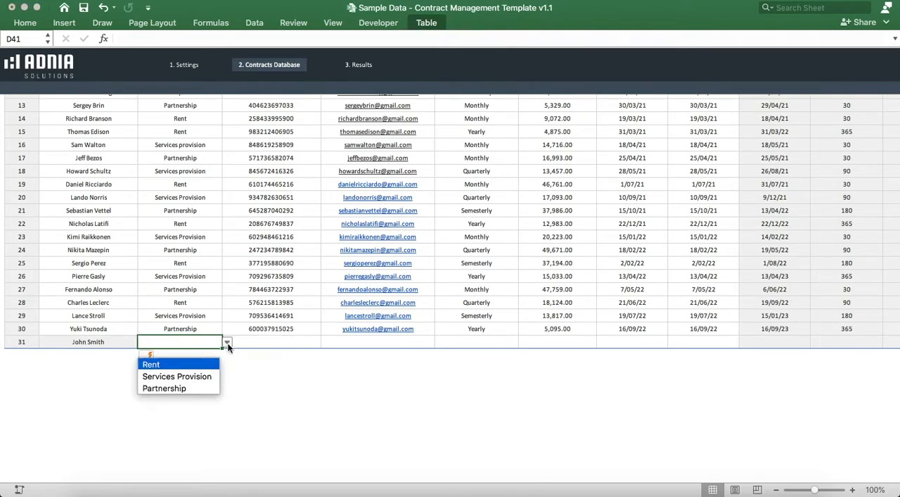
{"action": "left_click", "coordinate": [191, 389]}
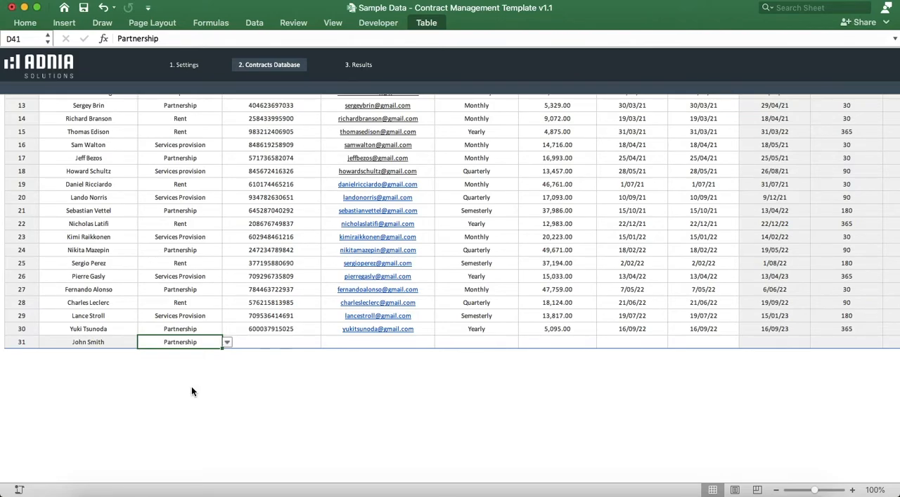
{"action": "key", "text": "Tab"}
{"action": "type", "text": "1234567"}
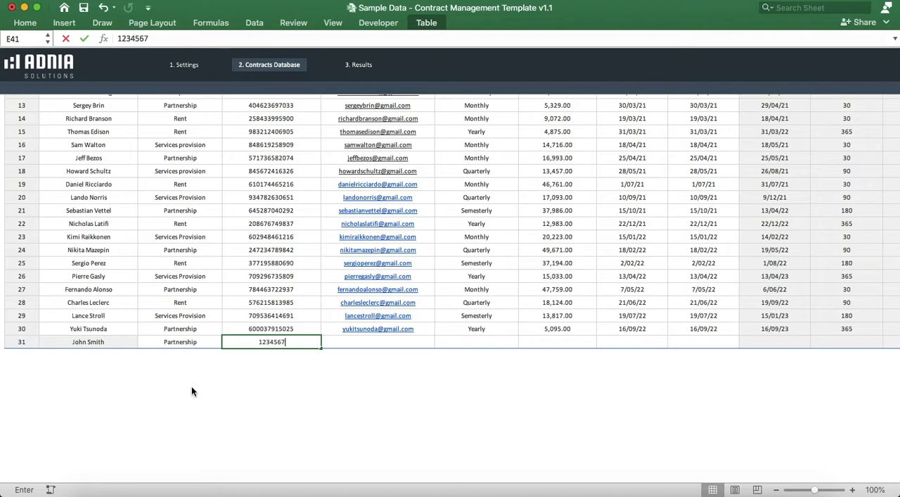
{"action": "type", "text": "89012"}
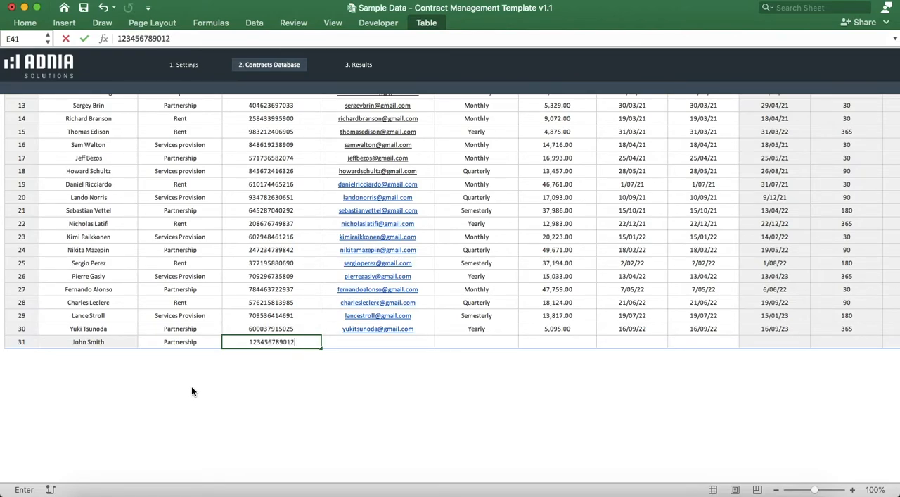
{"action": "key", "text": "Tab"}
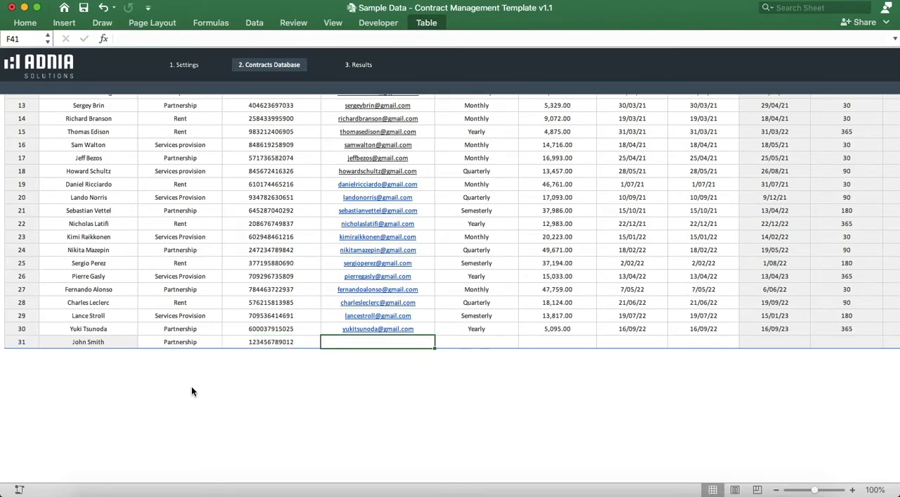
Step: Enter the contractor's e-mail address and set the new contract's periodicity to Yearly
{"action": "type", "text": "john"}
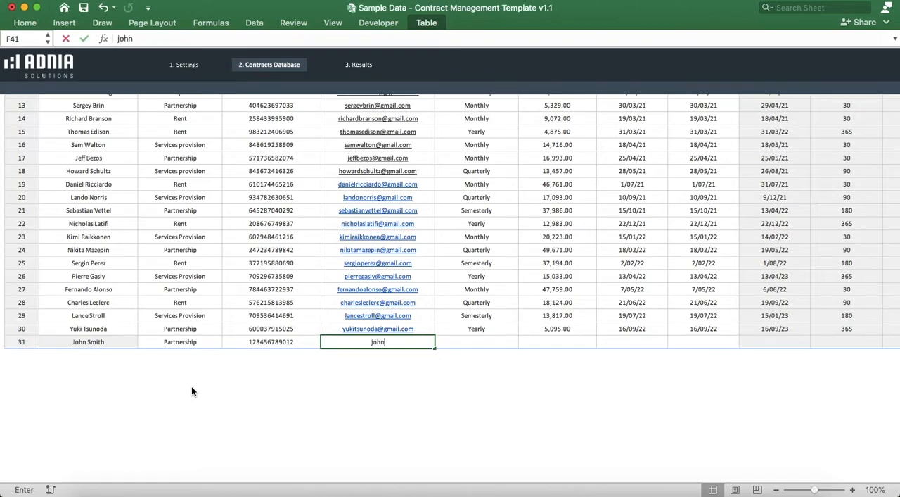
{"action": "type", "text": ".smith@"}
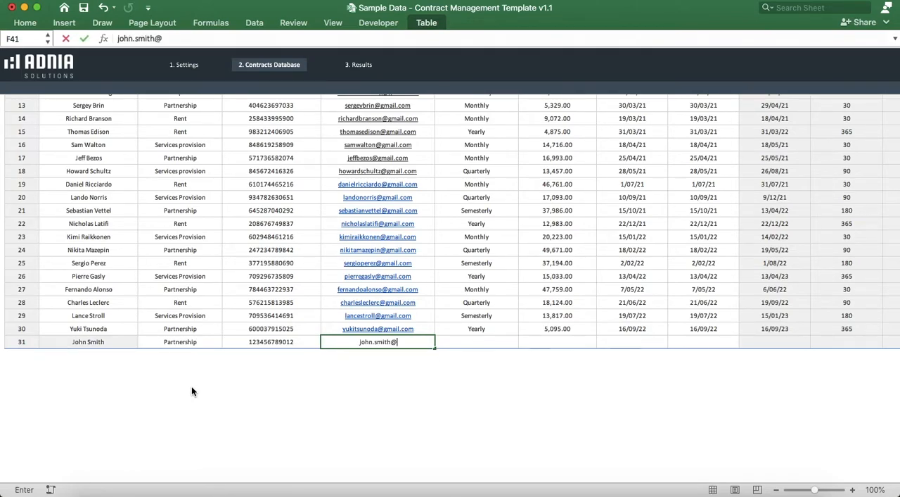
{"action": "type", "text": "email.com"}
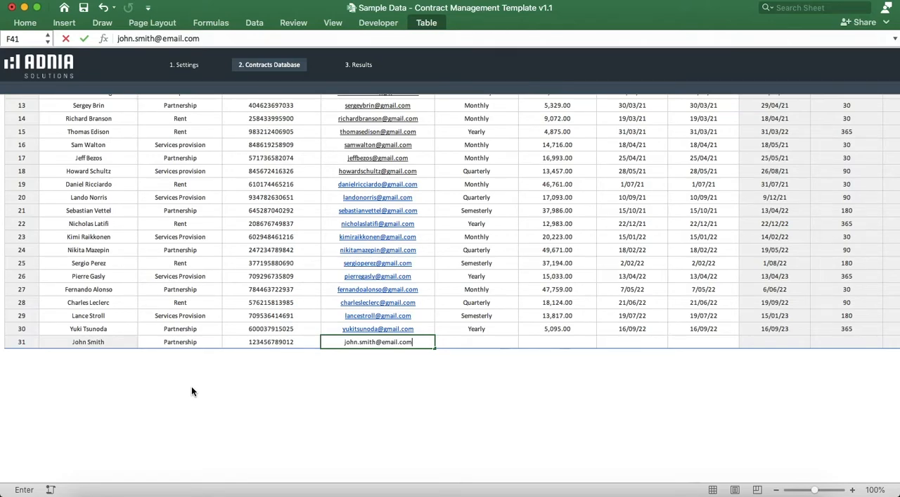
{"action": "key", "text": "Tab"}
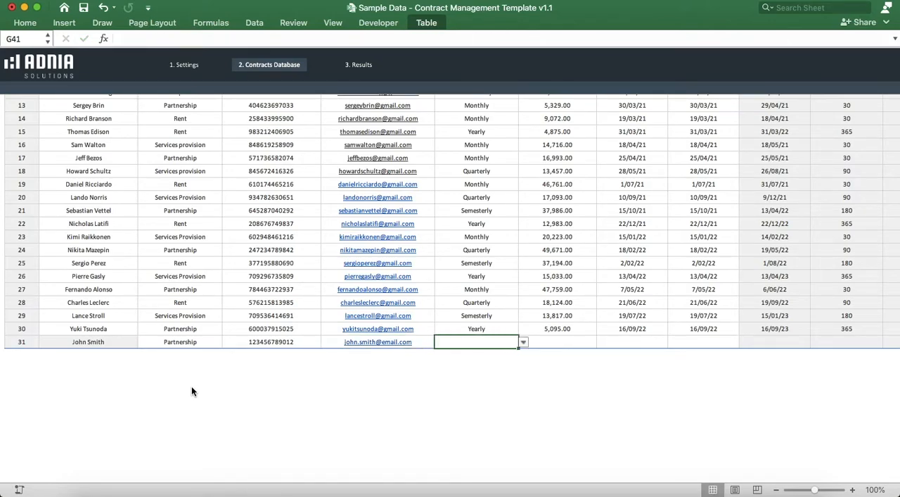
{"action": "left_click", "coordinate": [522, 343]}
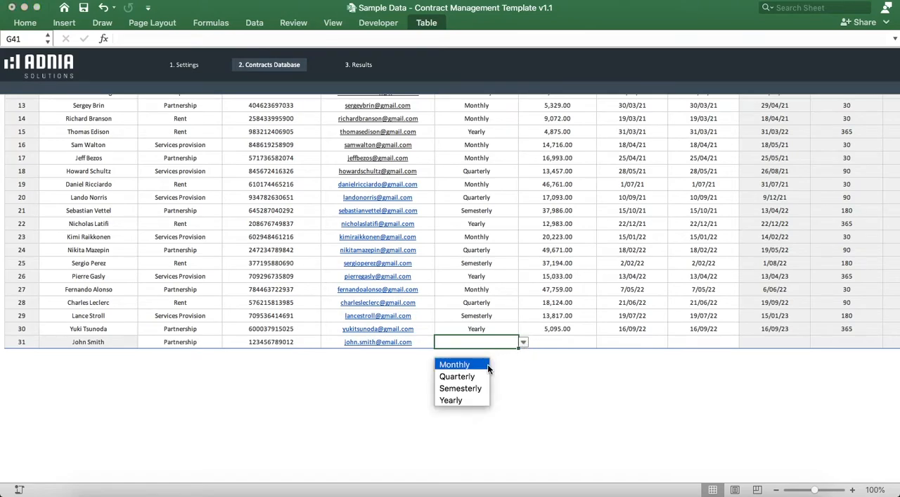
{"action": "left_click", "coordinate": [471, 399]}
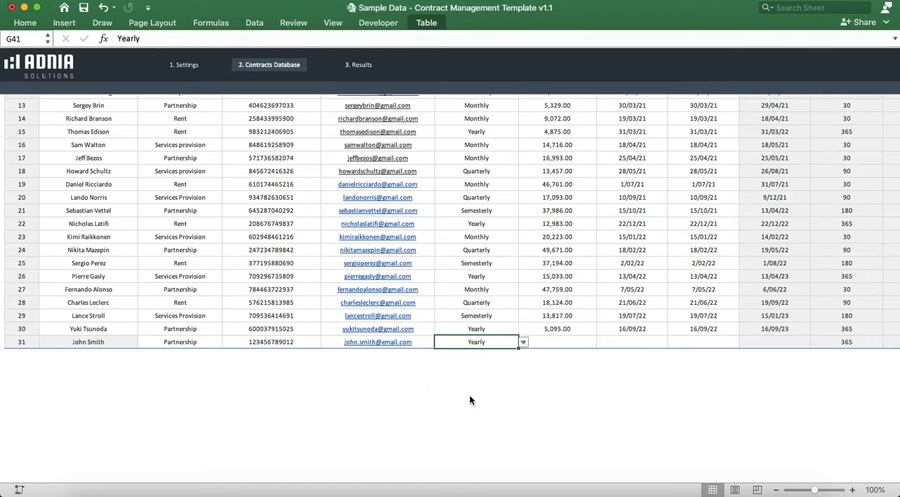
Step: Set the new contract's value to 50,000
{"action": "key", "text": "Tab"}
{"action": "type", "text": "5"}
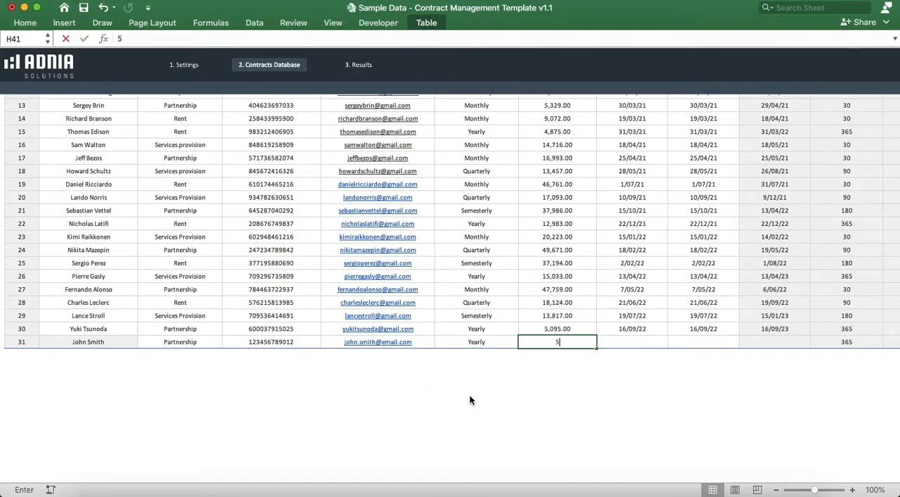
{"action": "type", "text": "0,00000"}
{"action": "key", "text": "Tab"}
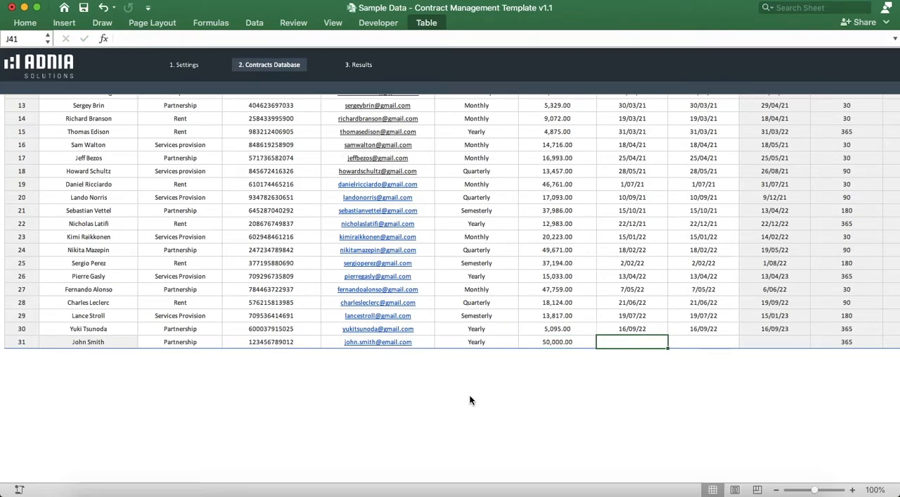
Step: Set both the signature date and the effective date of the new contract to 01/01/2021
{"action": "type", "text": "01/0"}
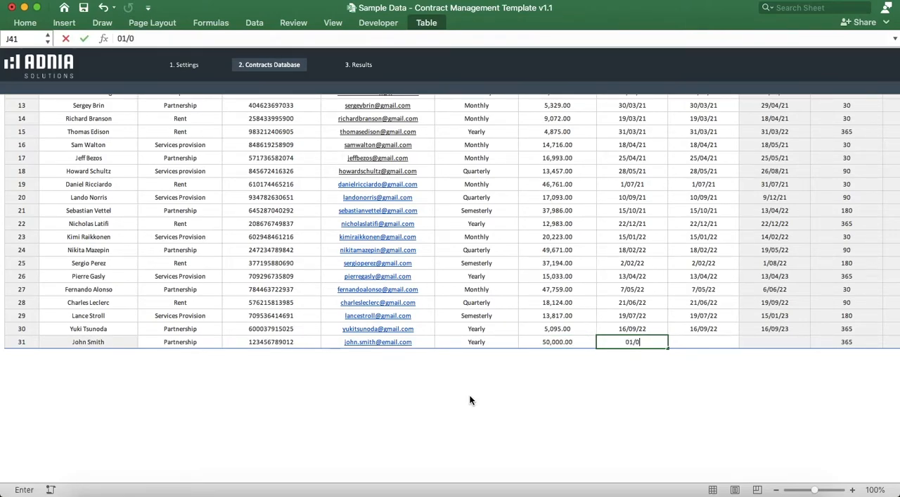
{"action": "type", "text": "1/2021"}
{"action": "key", "text": "Tab"}
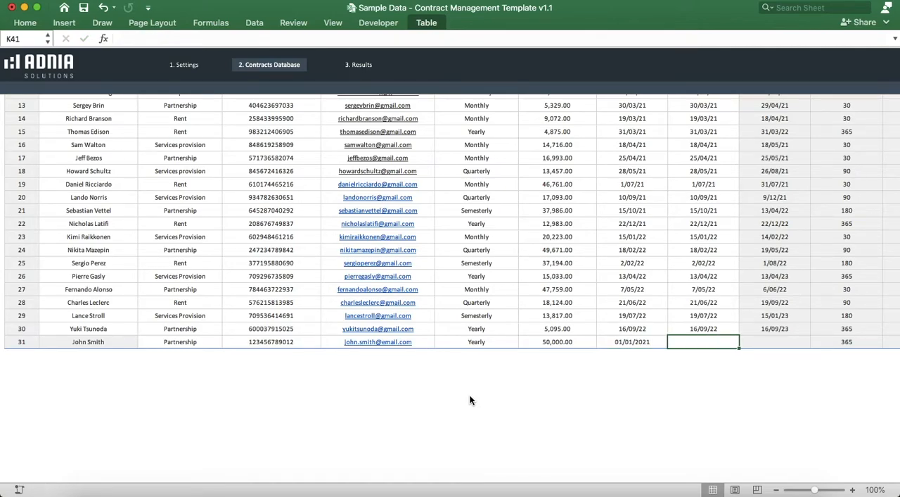
{"action": "type", "text": "01/01/2021"}
{"action": "key", "text": "Tab"}
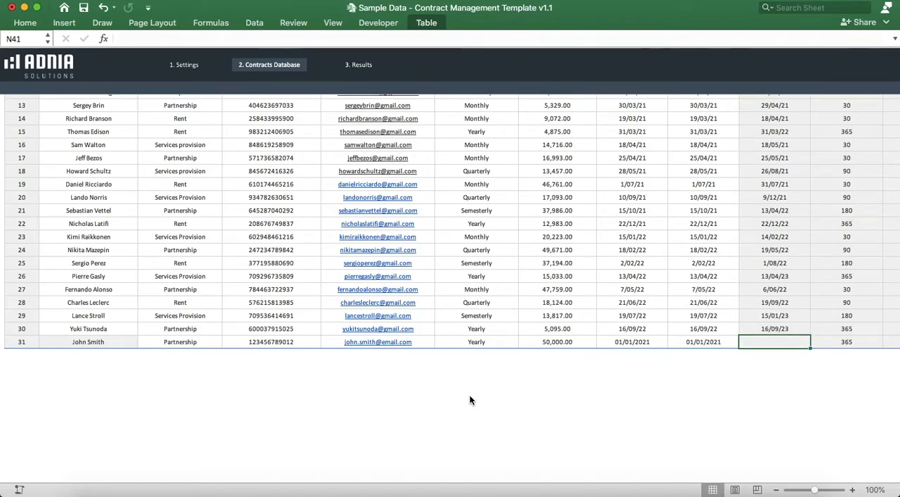
Step: Assign Bob Marley as the person responsible for the new contract, skipping the calculated columns
{"action": "key", "text": "Tab"}
{"action": "key", "text": "Tab"}
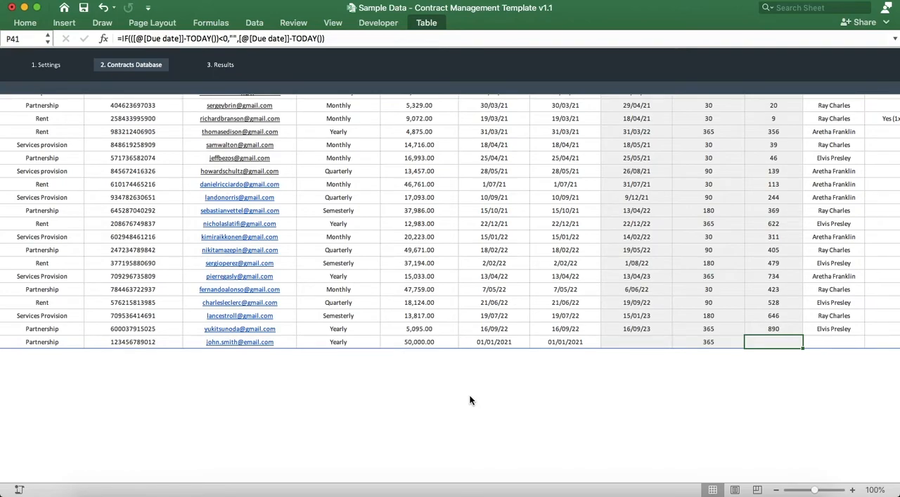
{"action": "key", "text": "Tab"}
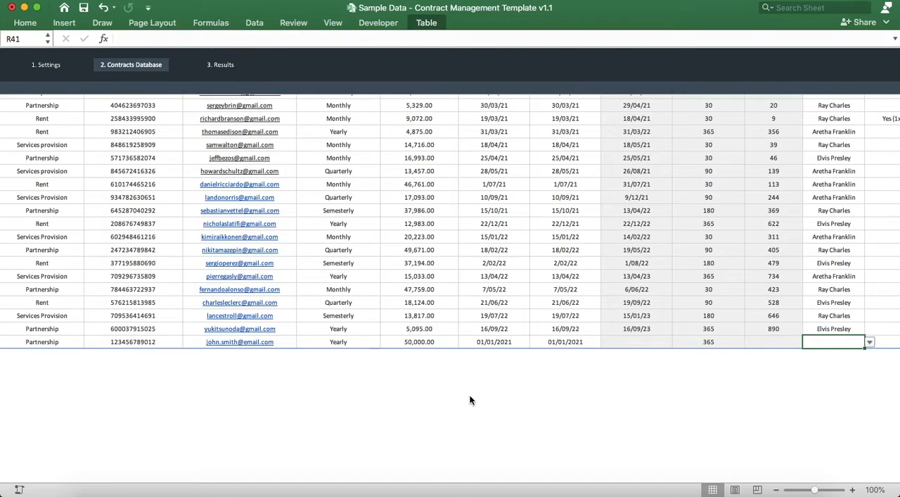
{"action": "left_click", "coordinate": [870, 343]}
{"action": "left_click", "coordinate": [848, 399]}
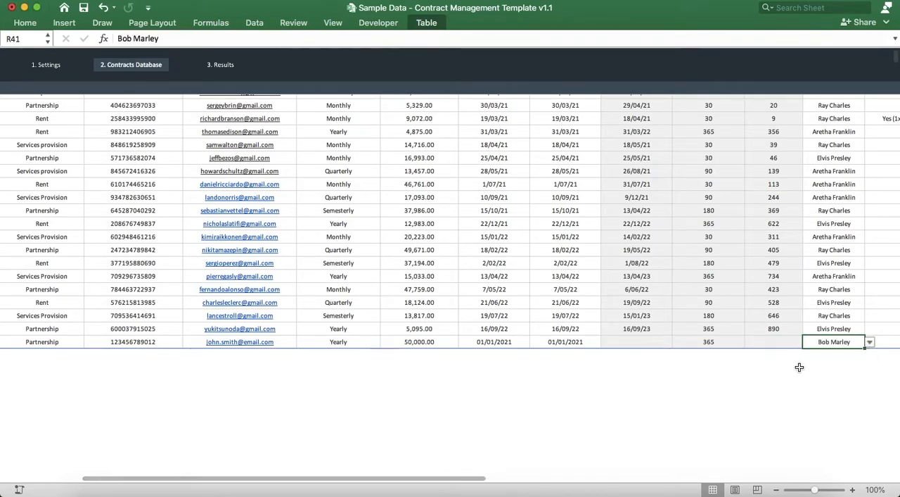
Step: Leave the new contract's renewal field blank and set its status to Active
{"action": "key", "text": "Tab"}
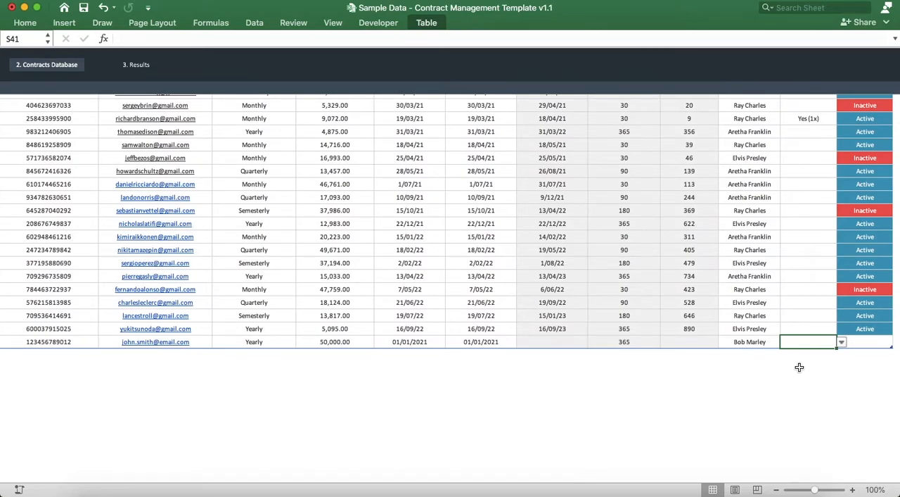
{"action": "key", "text": "Tab"}
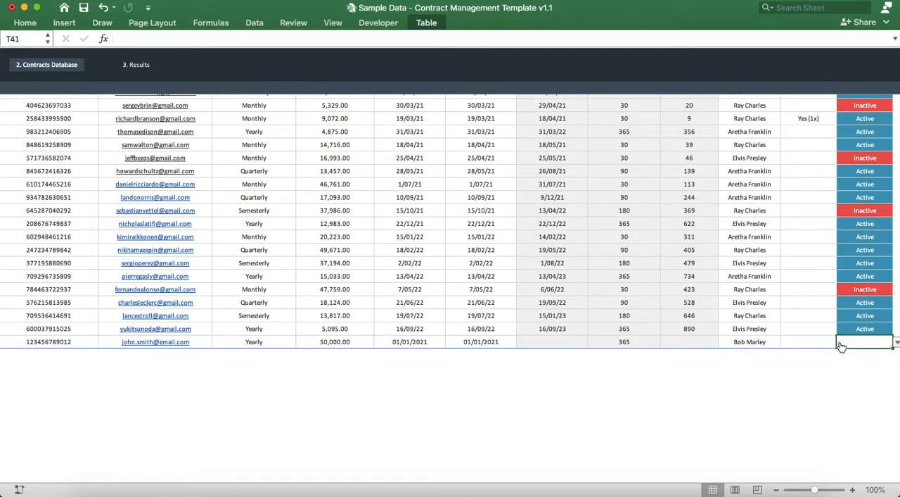
{"action": "scroll", "coordinate": [880, 342], "scroll_direction": "right", "scroll_amount": 3}
{"action": "scroll", "coordinate": [880, 342], "scroll_direction": "up", "scroll_amount": 2}
{"action": "left_click", "coordinate": [790, 391]}
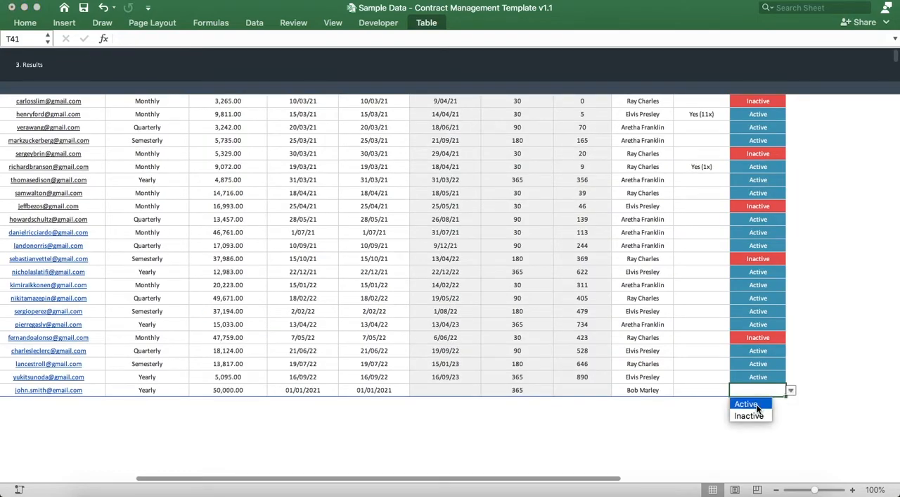
{"action": "left_click", "coordinate": [757, 406]}
{"action": "scroll", "coordinate": [757, 408], "scroll_direction": "right", "scroll_amount": 2}
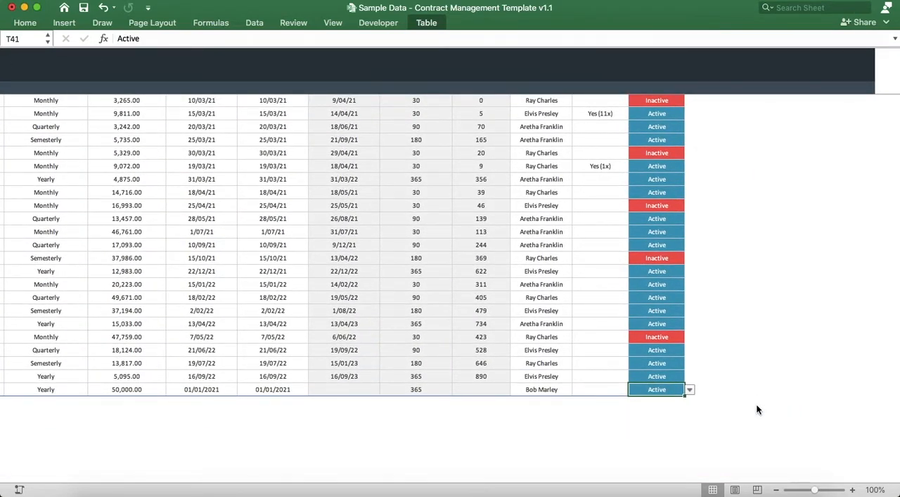
{"action": "scroll", "coordinate": [758, 409], "scroll_direction": "up", "scroll_amount": 15}
{"action": "scroll", "coordinate": [758, 409], "scroll_direction": "left", "scroll_amount": 10}
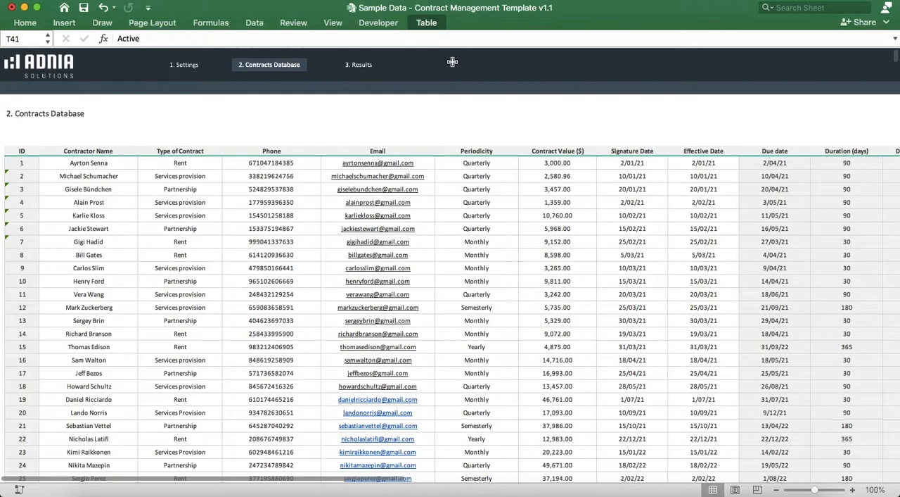
Step: Refresh the Dashboard Overview in the results section with the new contract data, filtered to the year 2021
{"action": "left_click", "coordinate": [351, 64]}
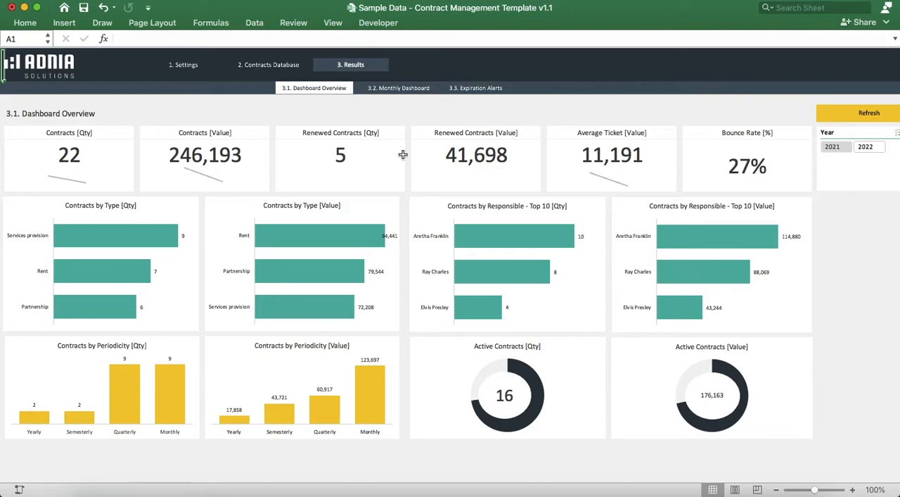
{"action": "left_click", "coordinate": [870, 113]}
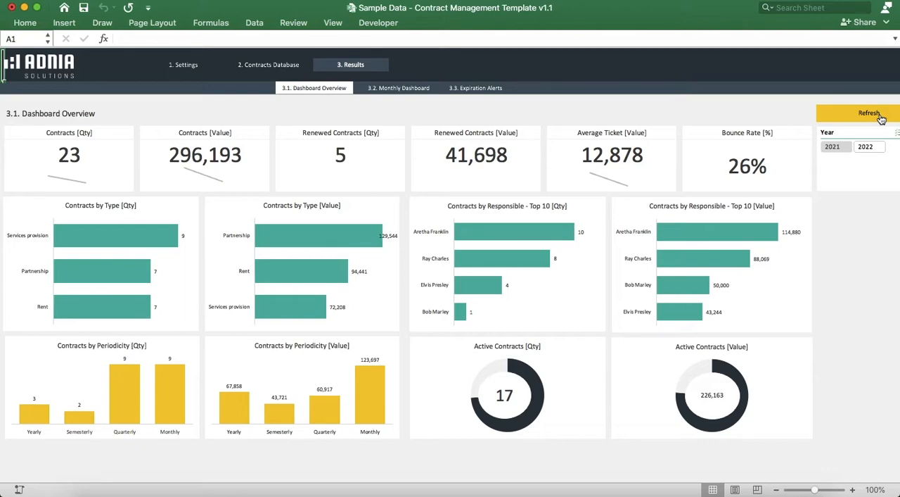
{"action": "left_click", "coordinate": [837, 147]}
Step: Show the Monthly Dashboard and filter its charts to the year 2021
{"action": "left_click", "coordinate": [408, 90]}
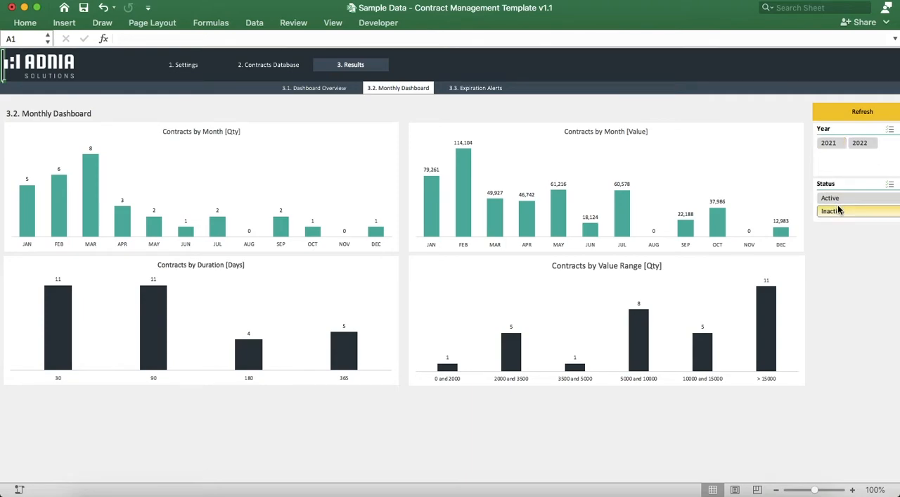
{"action": "left_click", "coordinate": [828, 143]}
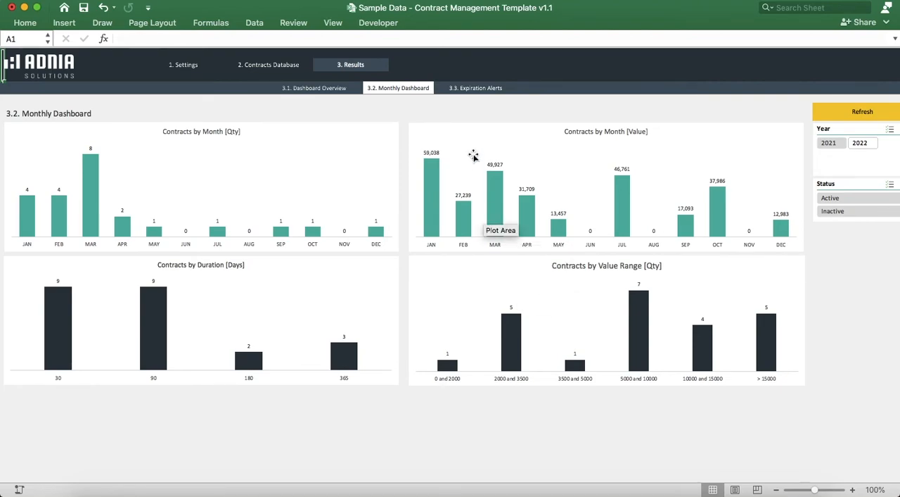
Step: In the Expiration Alerts report, try the Inactive and Active status filters and the Partnership and Rent contract type filters, and clear both
{"action": "left_click", "coordinate": [477, 89]}
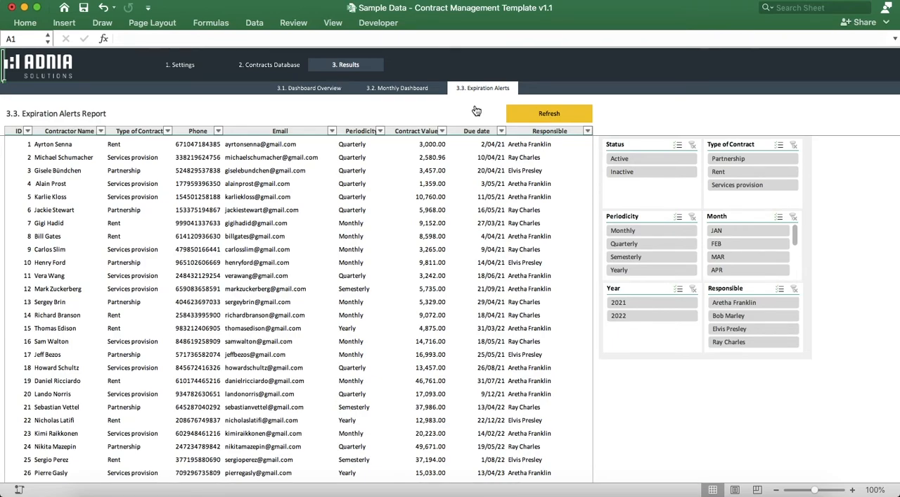
{"action": "left_click", "coordinate": [647, 173]}
{"action": "left_click", "coordinate": [645, 157]}
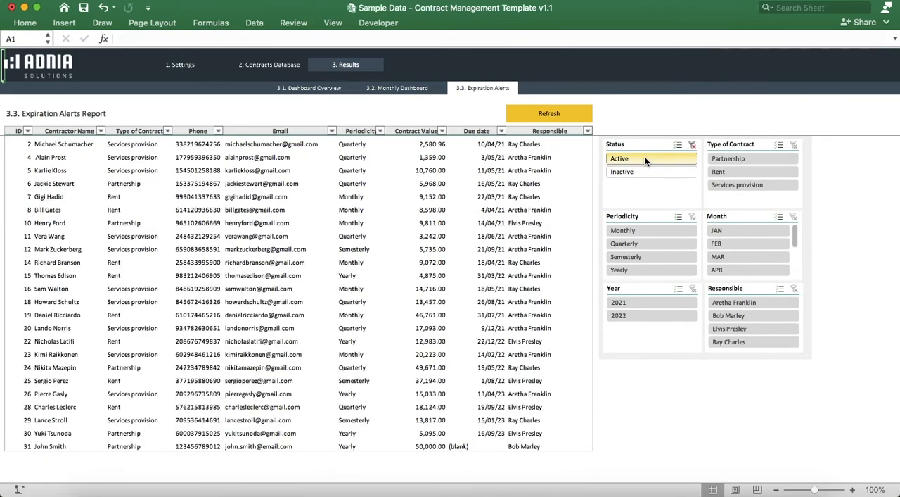
{"action": "left_click", "coordinate": [739, 157]}
{"action": "left_click", "coordinate": [728, 172]}
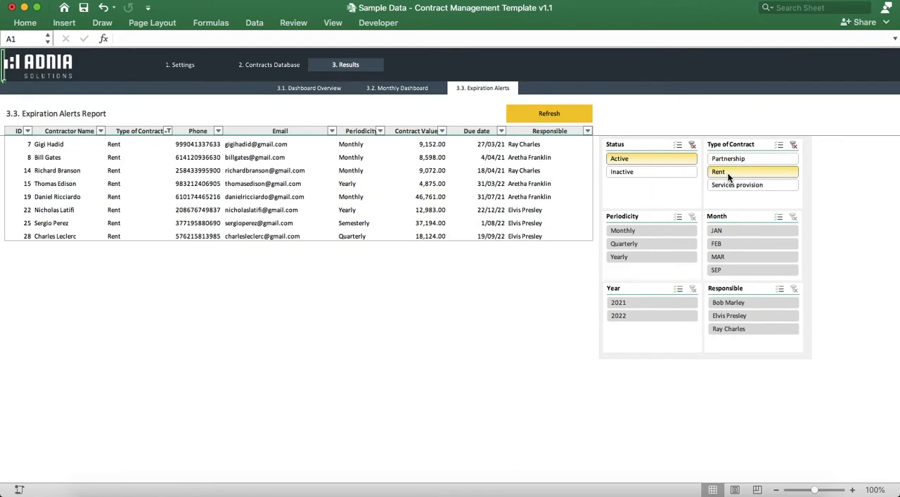
{"action": "left_click", "coordinate": [794, 144]}
{"action": "left_click", "coordinate": [692, 144]}
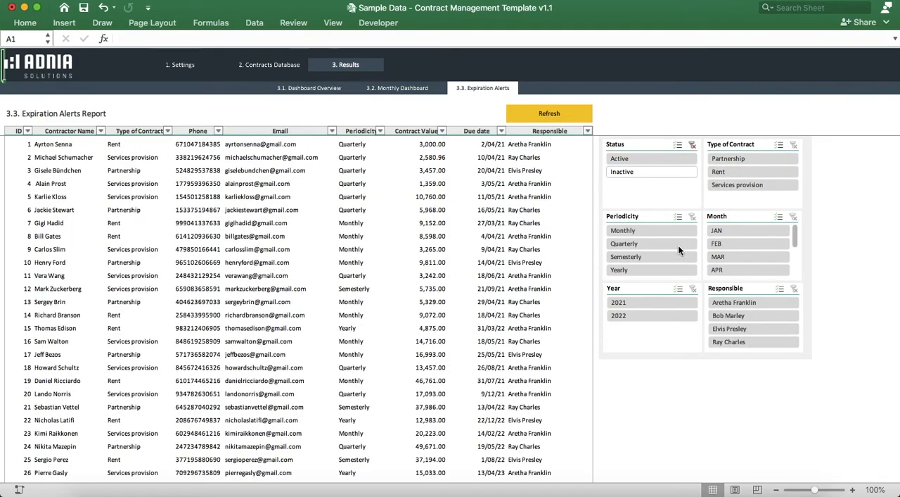
Step: Filter the expiration alerts by Yearly and by Monthly periodicity, and clear the periodicity filter
{"action": "left_click", "coordinate": [641, 267]}
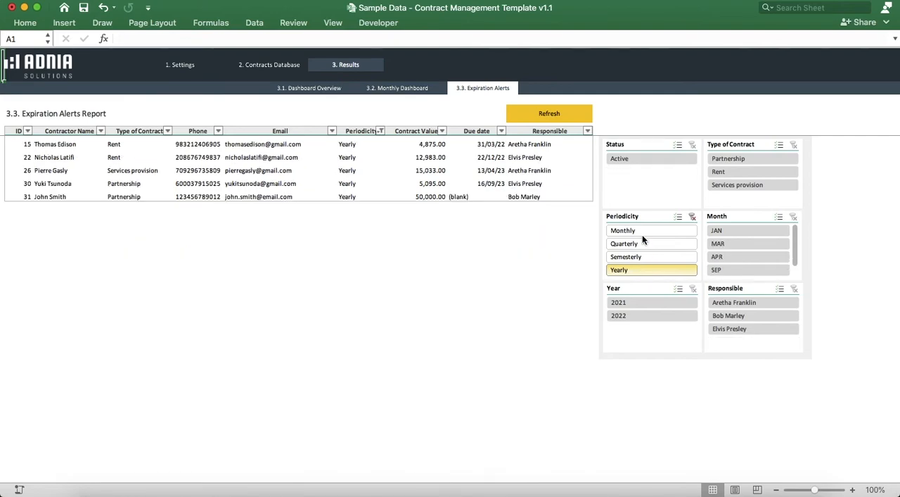
{"action": "left_click", "coordinate": [642, 230]}
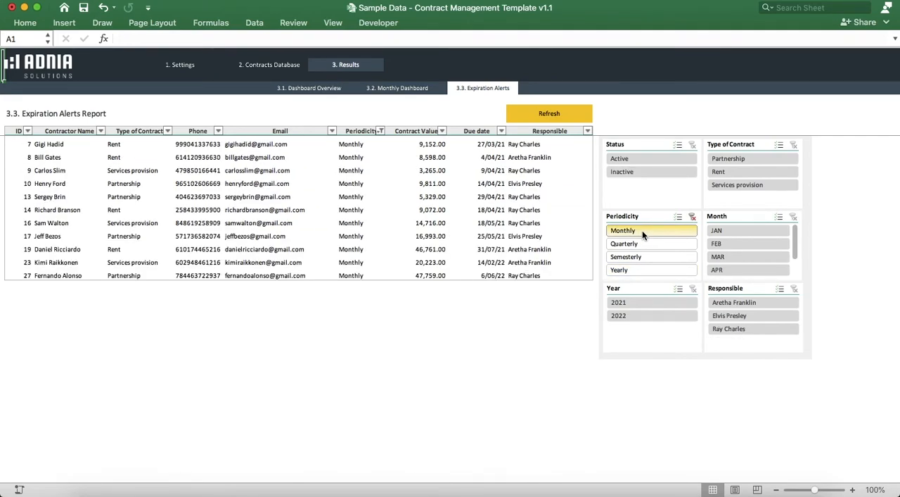
{"action": "left_click", "coordinate": [694, 220]}
Step: Filter the expiration alerts by FEB and MAR individually, combine JAN, FEB, MAR and APR with multi-select, and clear the month filter
{"action": "left_click", "coordinate": [721, 243]}
{"action": "left_click", "coordinate": [722, 256]}
{"action": "left_click", "coordinate": [779, 216]}
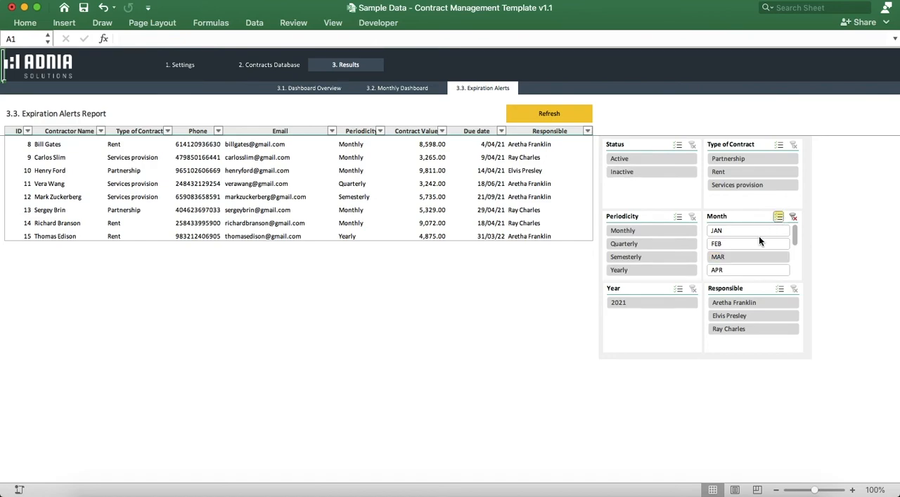
{"action": "left_click", "coordinate": [756, 241]}
{"action": "left_click", "coordinate": [755, 231]}
{"action": "left_click", "coordinate": [745, 271]}
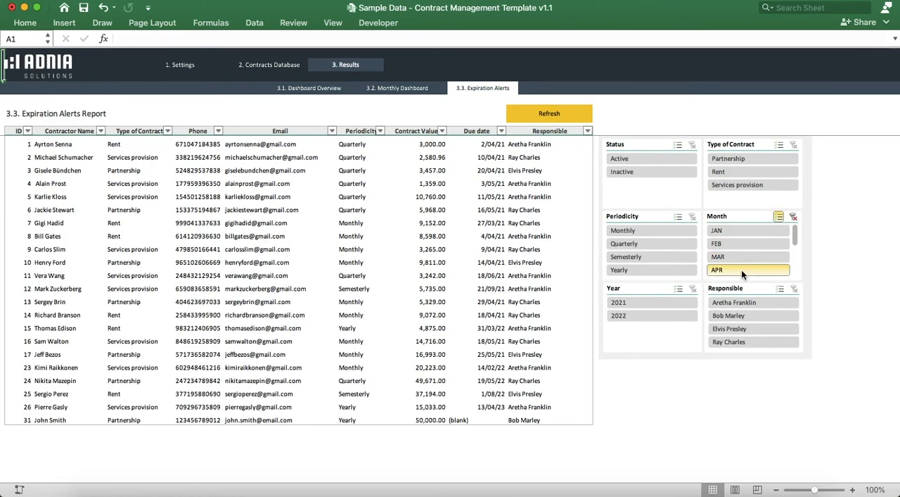
{"action": "left_click", "coordinate": [795, 217]}
Step: Filter the expiration alerts to the year 2021 and switch the responsible person from Aretha Franklin through Bob Marley to Elvis Presley
{"action": "left_click", "coordinate": [657, 302]}
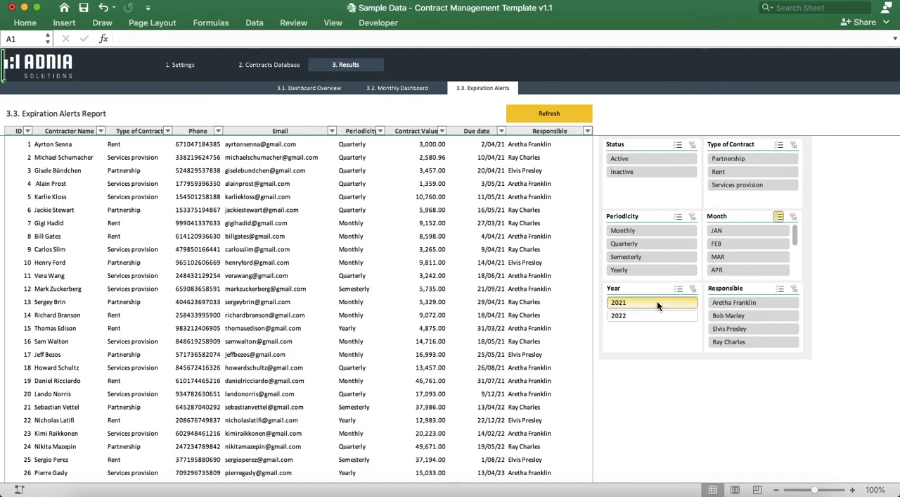
{"action": "left_click", "coordinate": [743, 301]}
{"action": "left_click", "coordinate": [738, 317]}
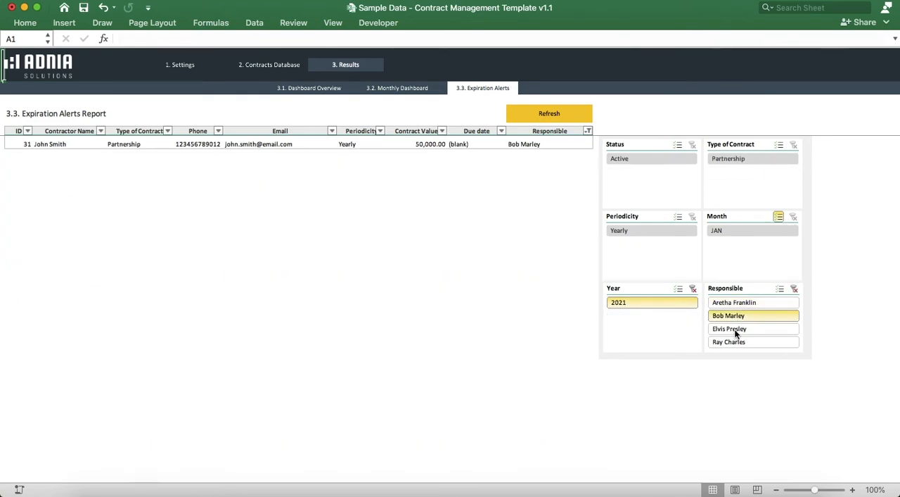
{"action": "left_click", "coordinate": [736, 329]}
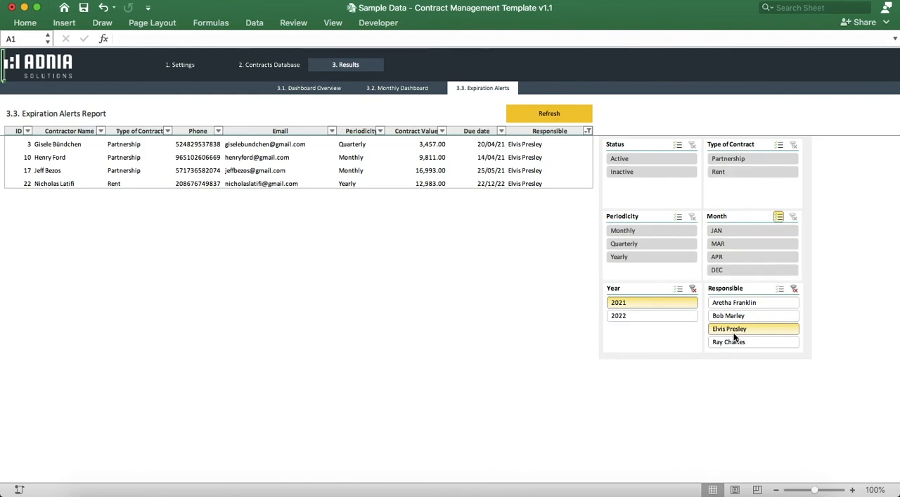